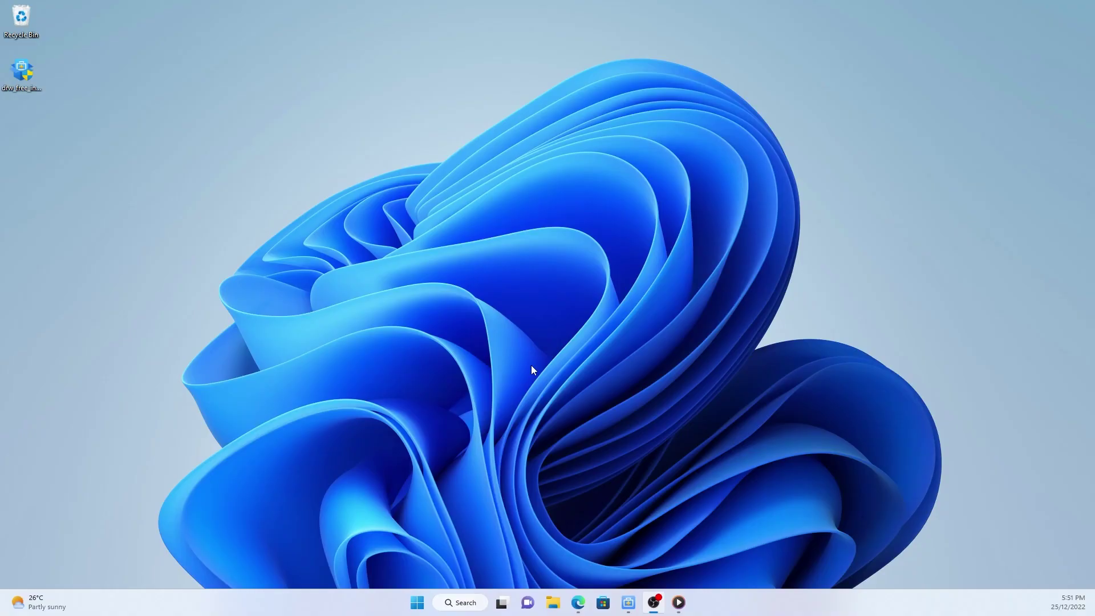
Delete the drw_free installer from the desktop, then select it in the Recycle Bin to restore it.
right_click(21, 70)
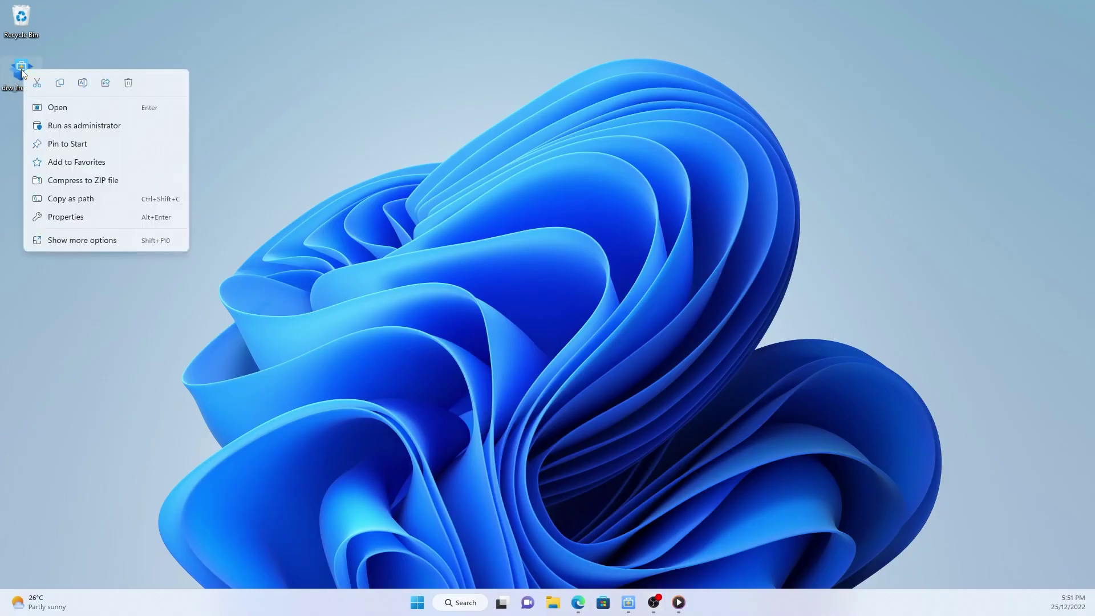
click(135, 83)
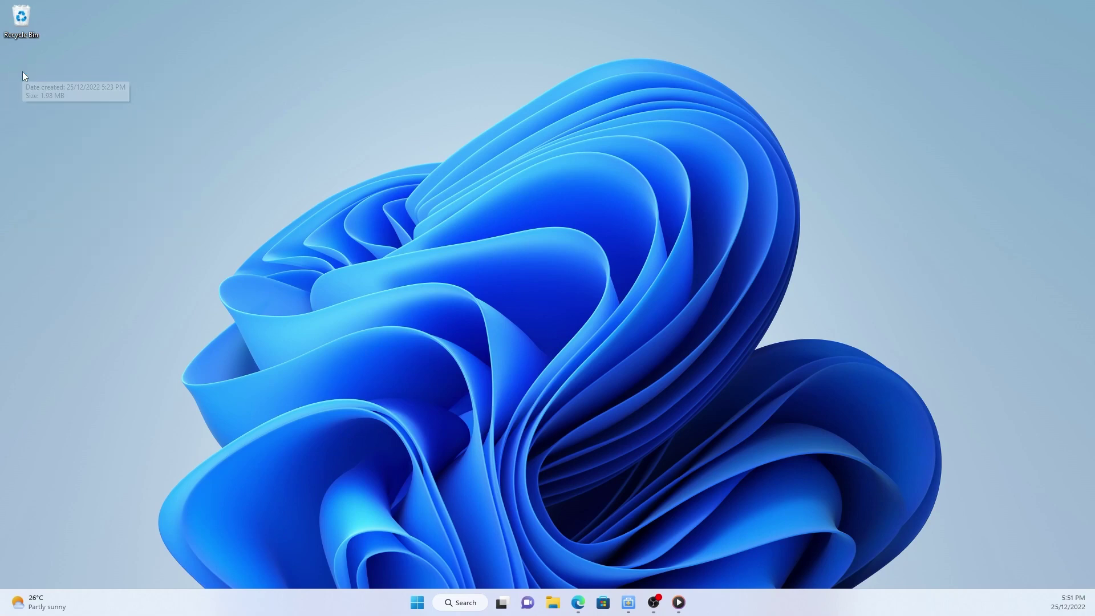
double_click(19, 17)
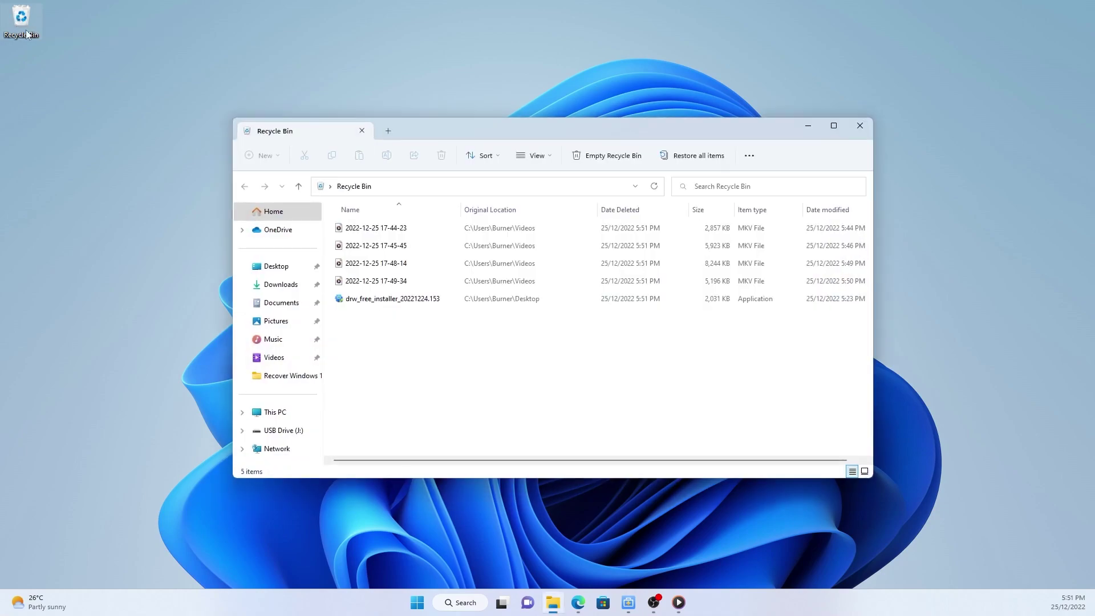
click(367, 299)
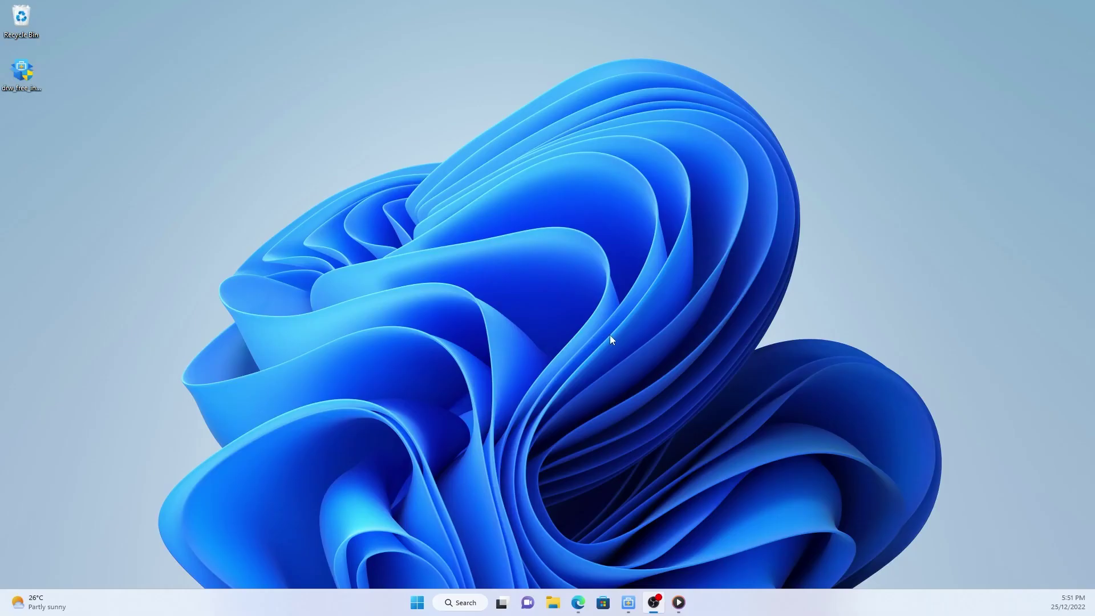
Drag the drw_free installer into the Recycle Bin and open the Recycle Bin.
drag(21, 85, 24, 19)
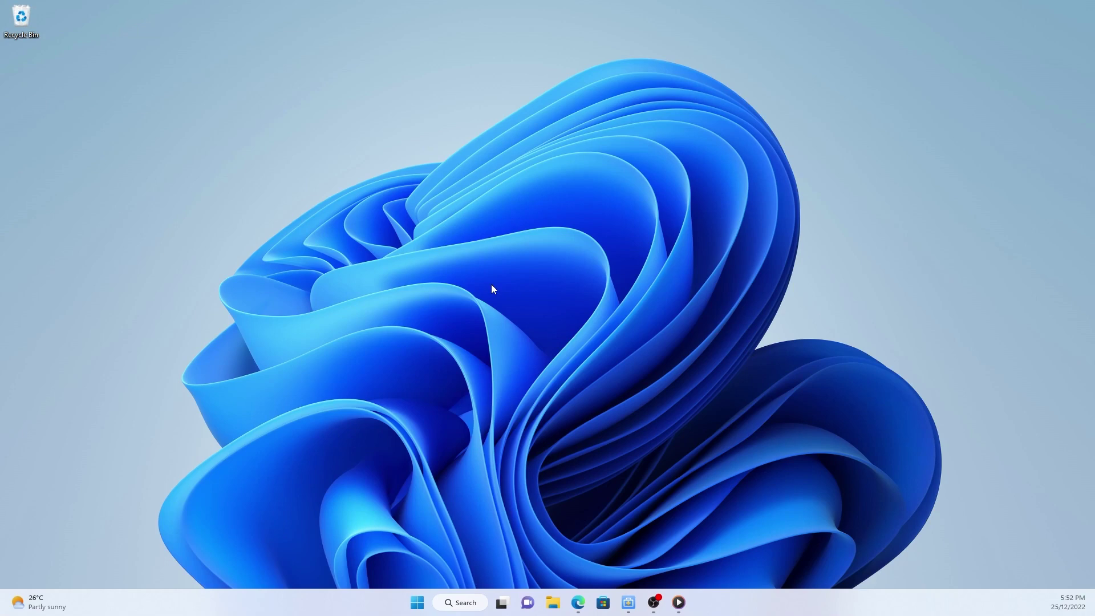
right_click(21, 21)
click(46, 61)
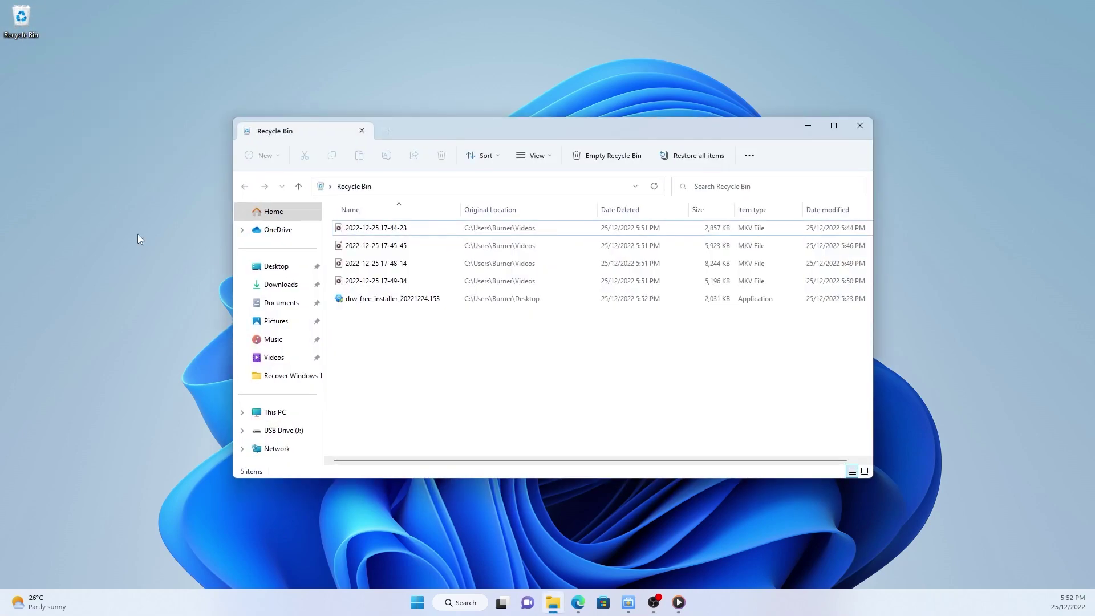
Inspect the installer's restore options and the '...' commands menu without restoring anything.
right_click(418, 308)
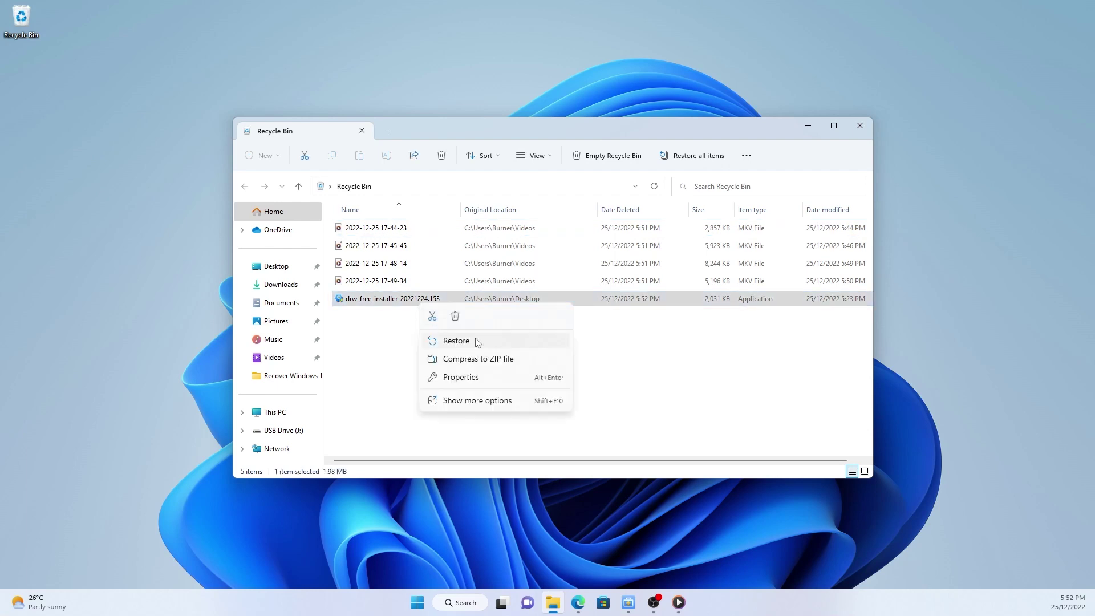
click(689, 364)
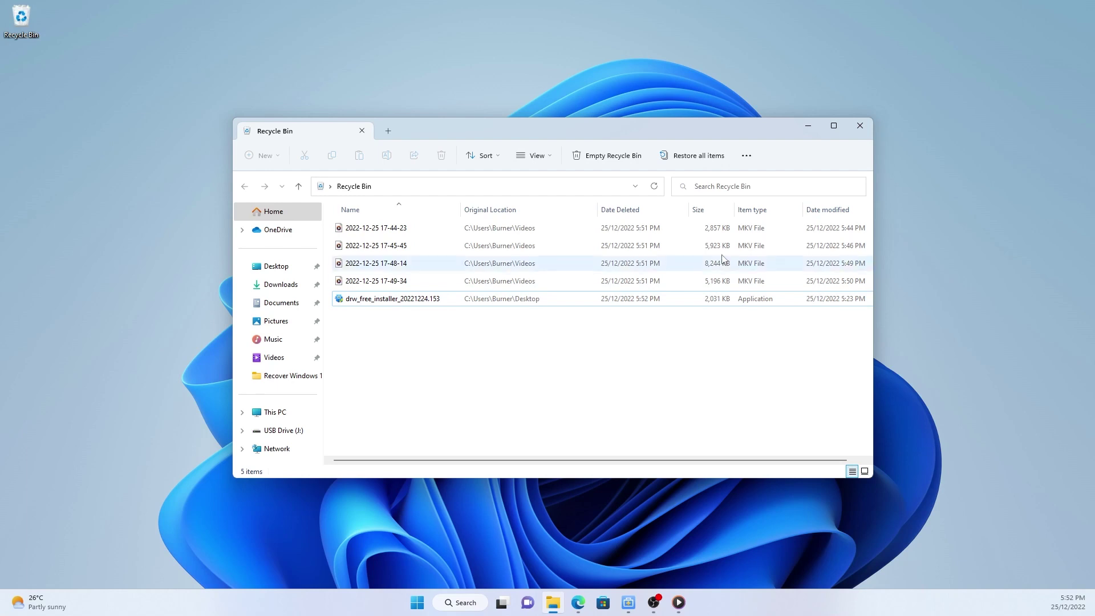
click(747, 156)
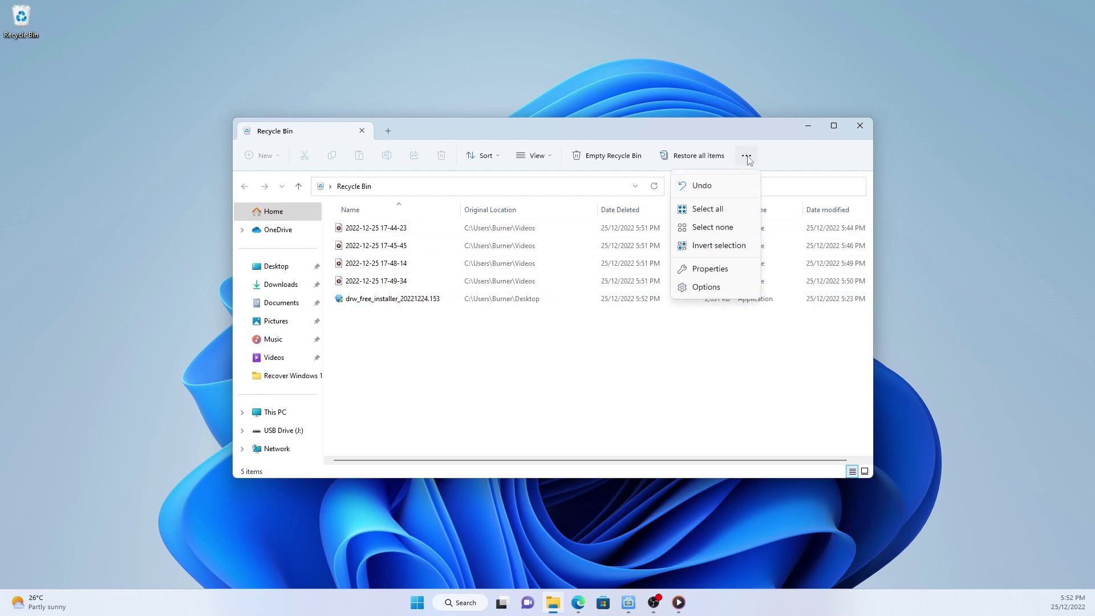
click(750, 159)
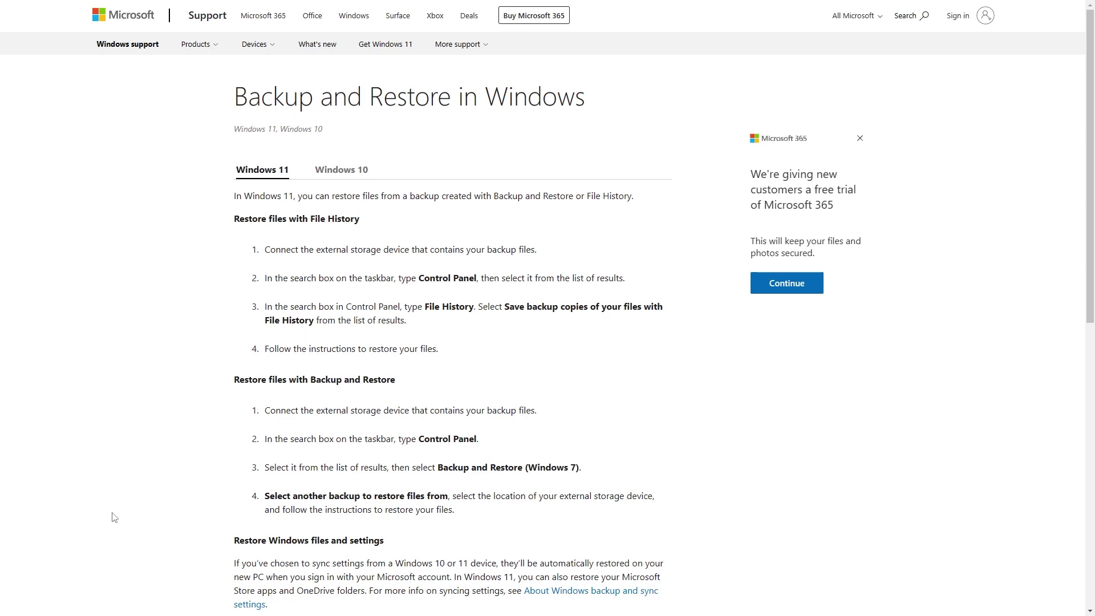
scroll(114, 516, down, 3)
scroll(114, 516, down, 6)
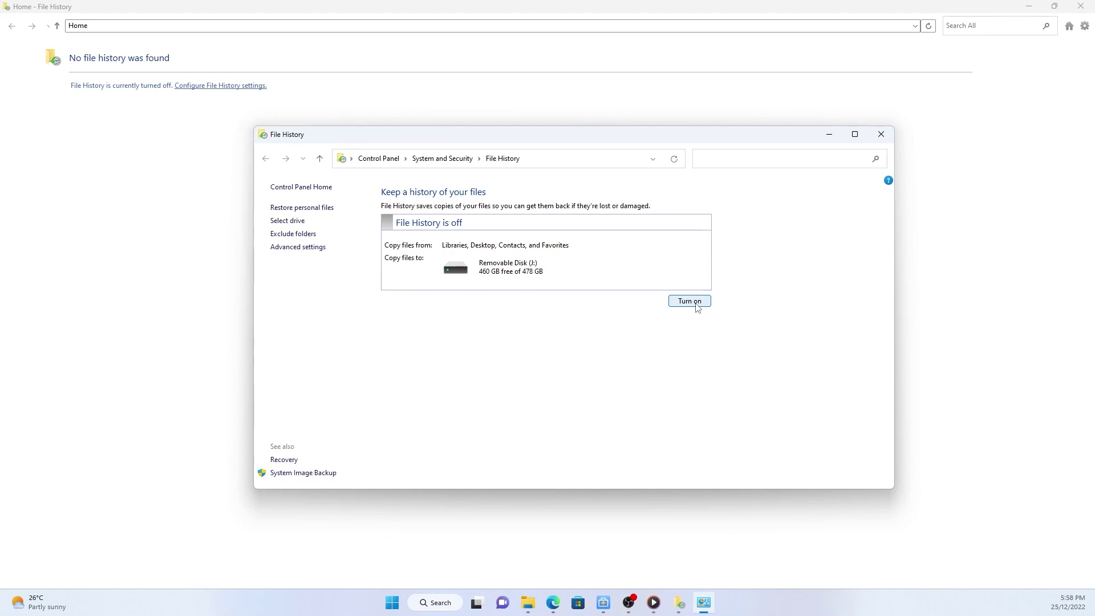
Turn on File History and launch 'Restore your files with File History' via search 'file his'.
click(694, 302)
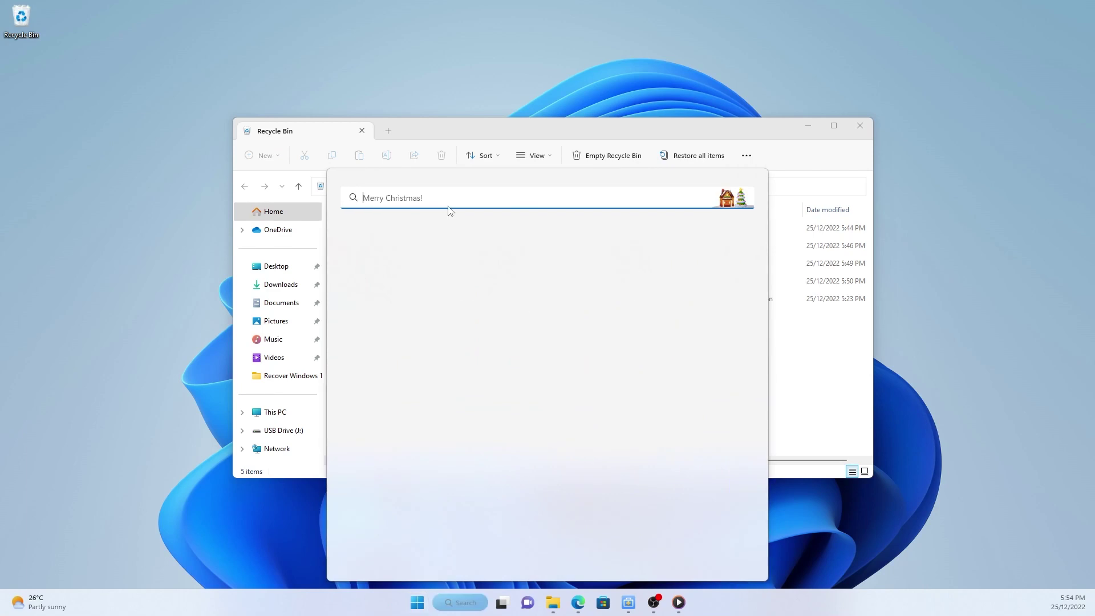
text(file)
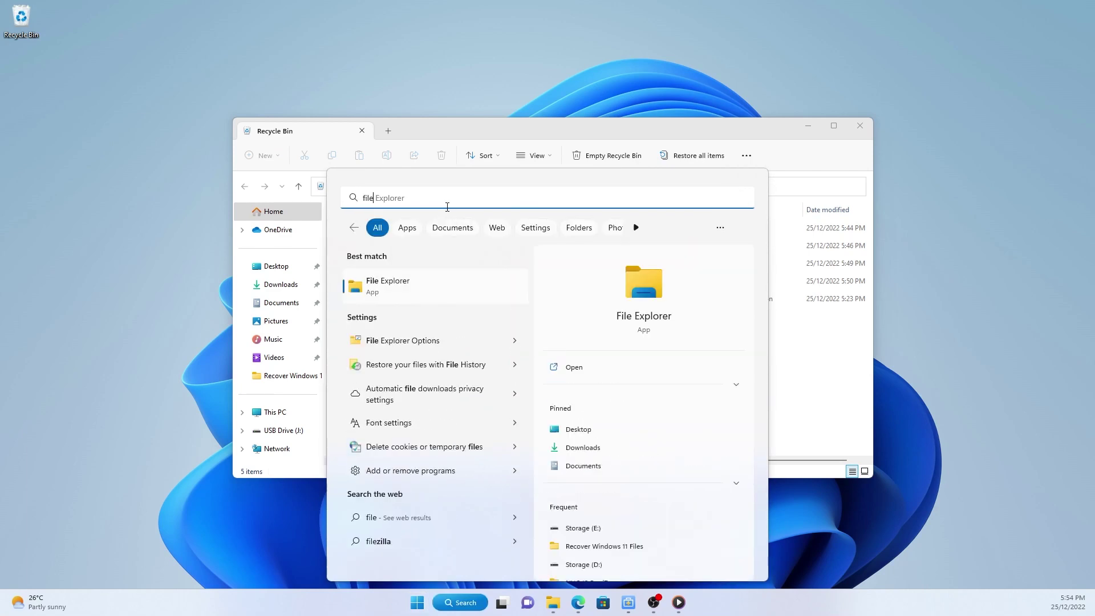
text( his)
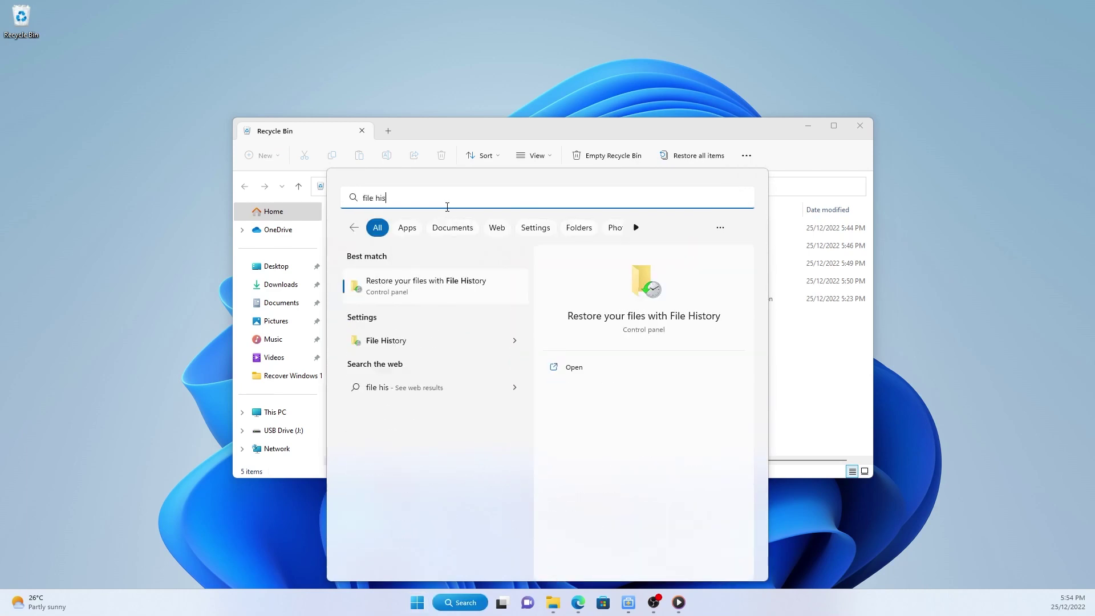
click(447, 275)
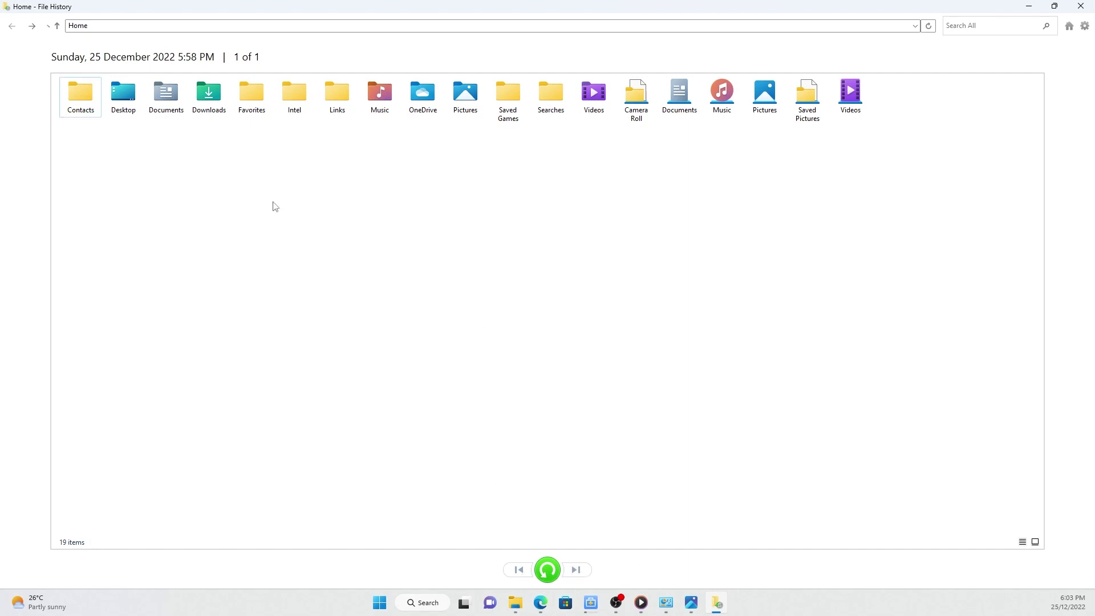
Restore the NVIDIA driver installer from the Downloads backup to its original folder.
click(208, 111)
double_click(208, 111)
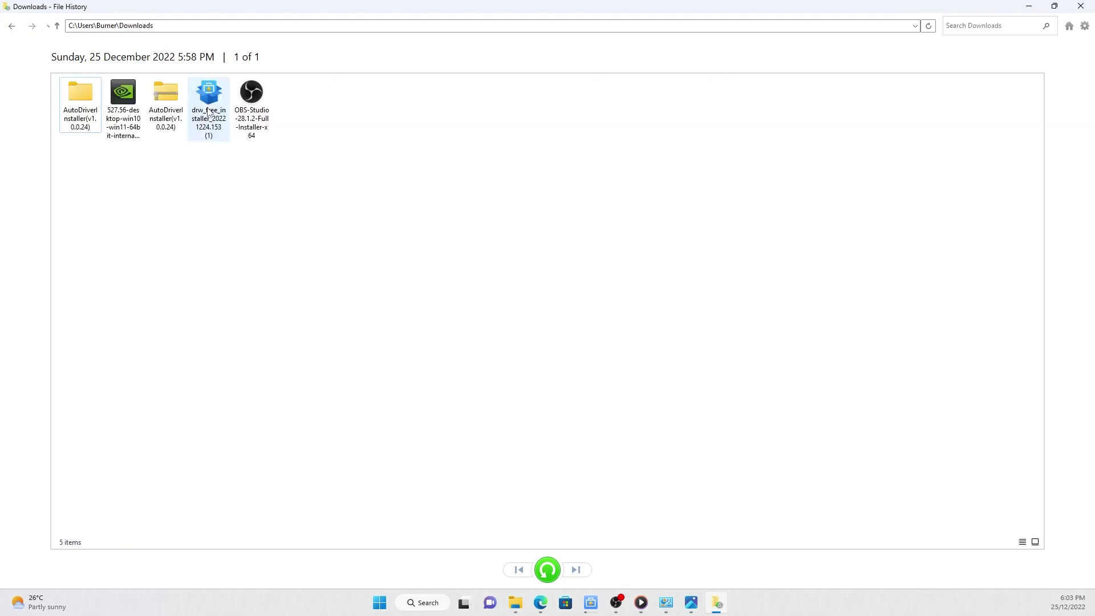
click(111, 105)
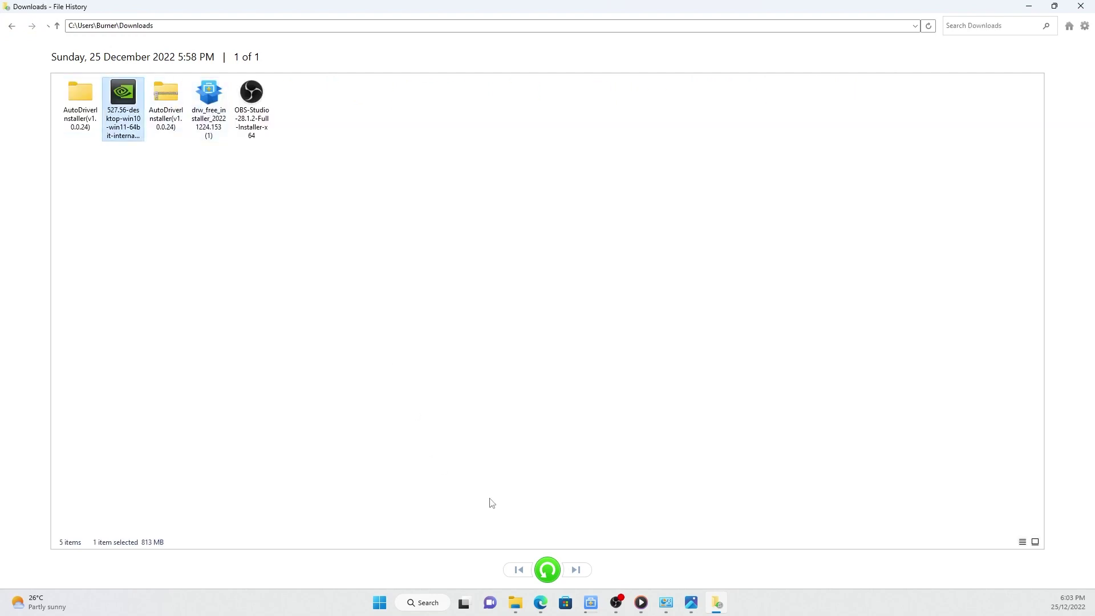
click(547, 571)
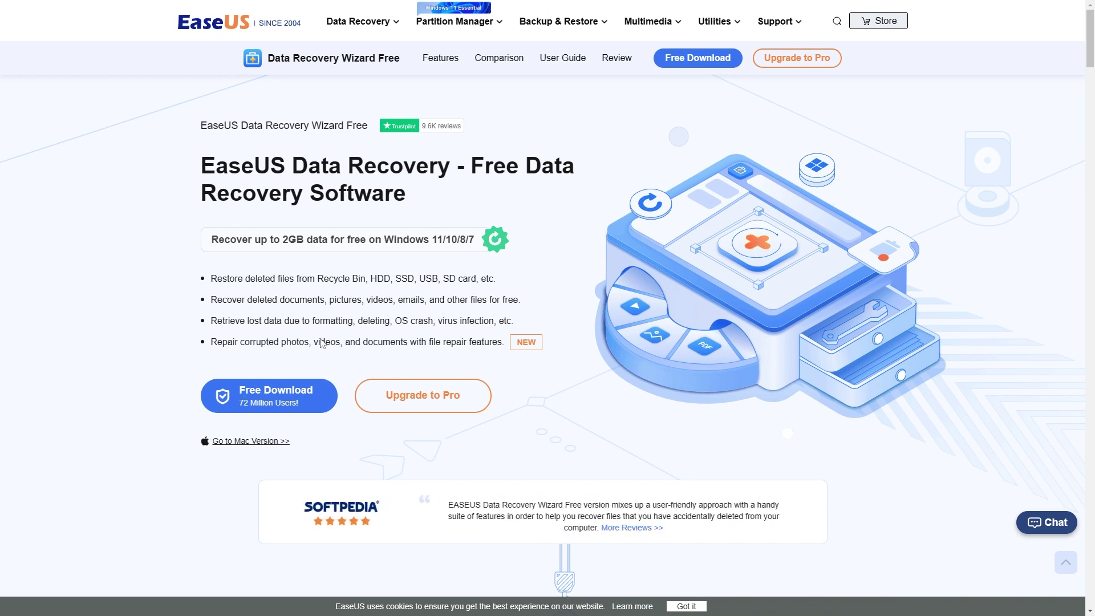
Download the free EaseUS Data Recovery Wizard from the EaseUS page.
click(286, 395)
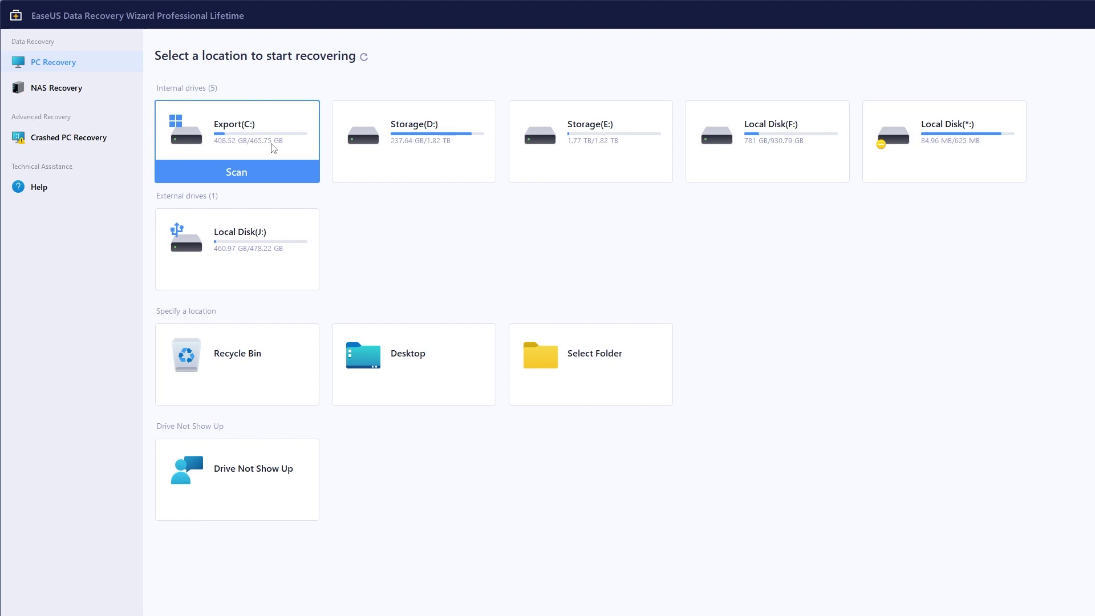
Scan Export (C:), view the Deleted results, and group them by file type.
click(245, 169)
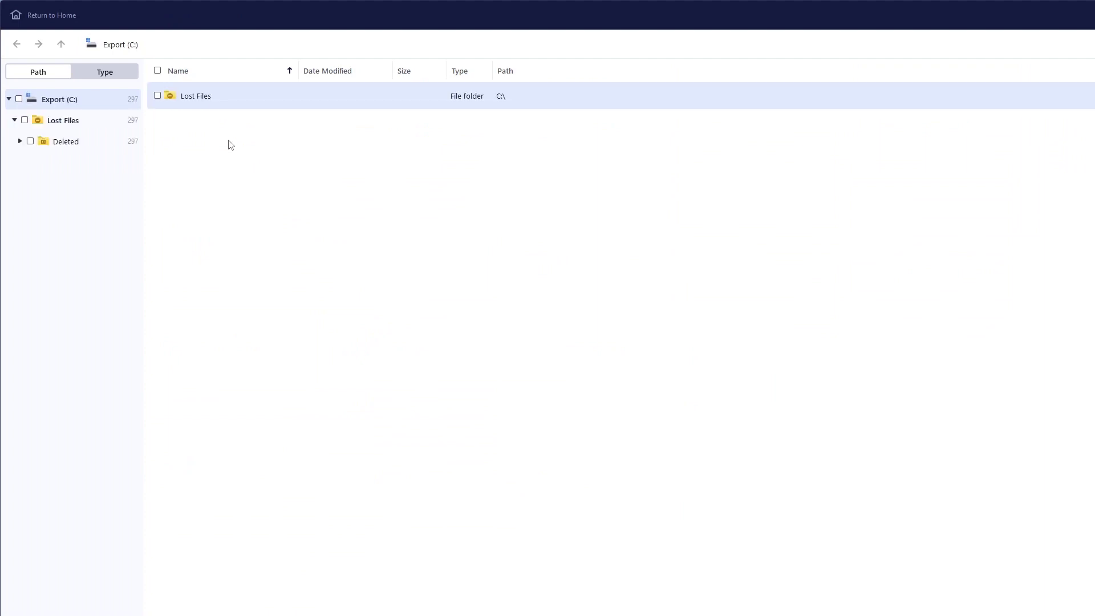
click(56, 142)
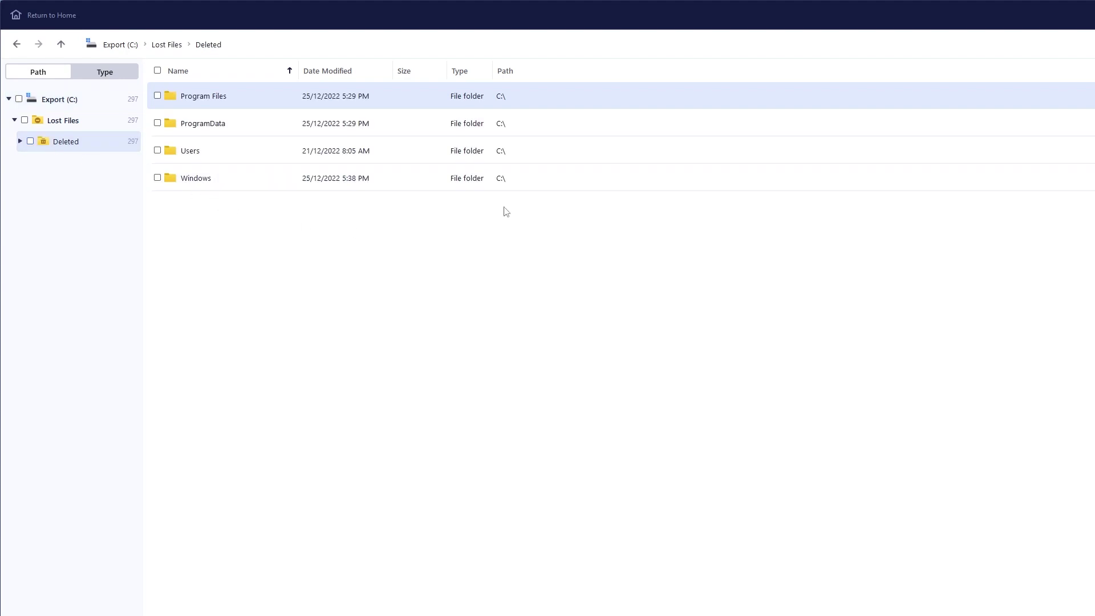
click(99, 71)
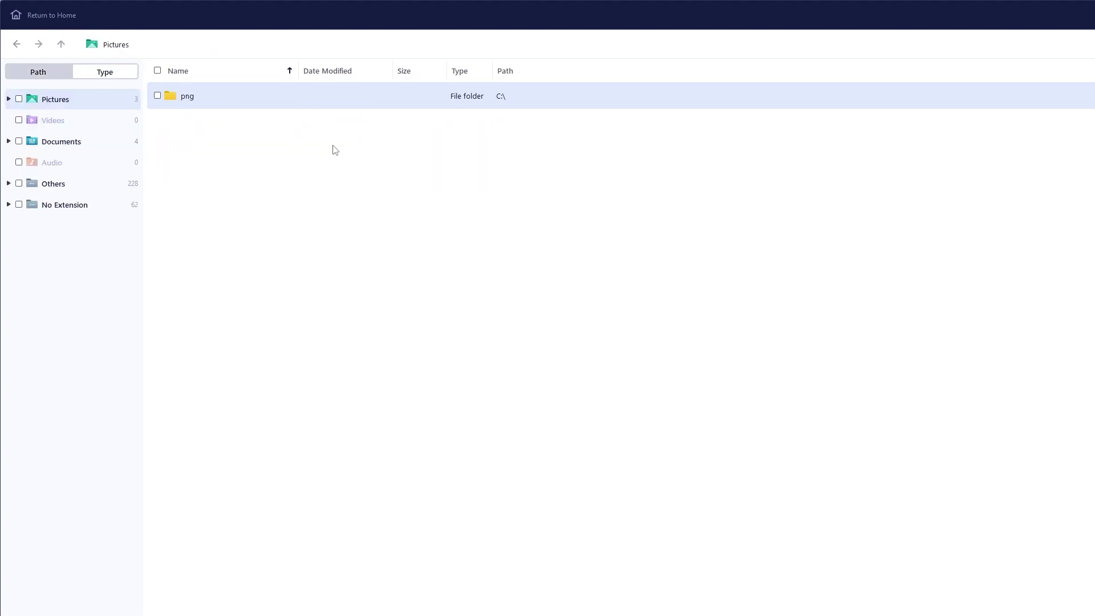
Open the png folder and preview icon2.0.png.
double_click(188, 96)
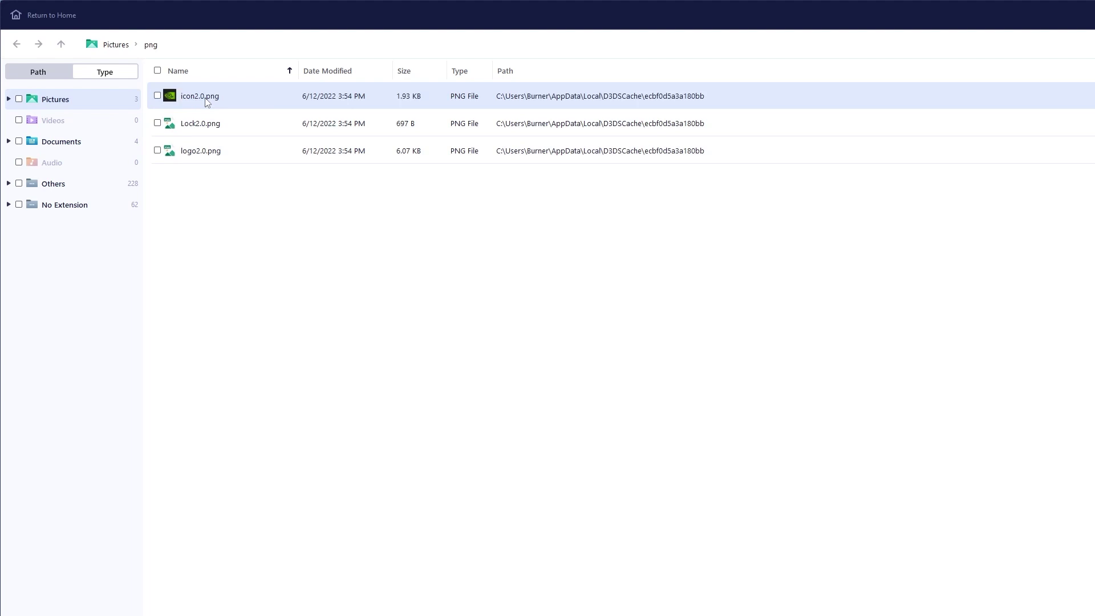
right_click(206, 101)
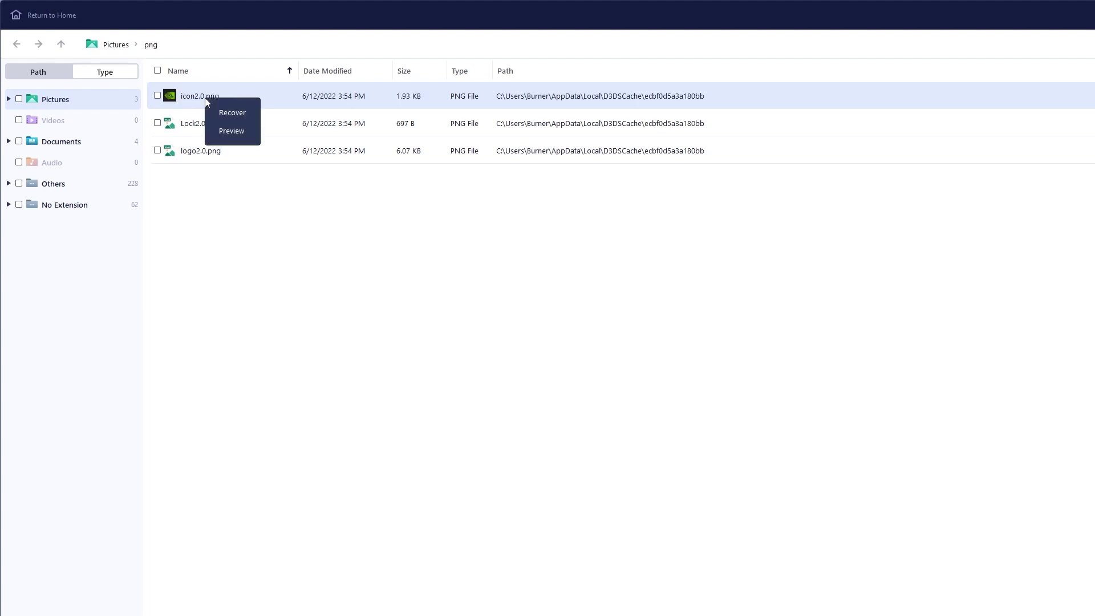
click(231, 135)
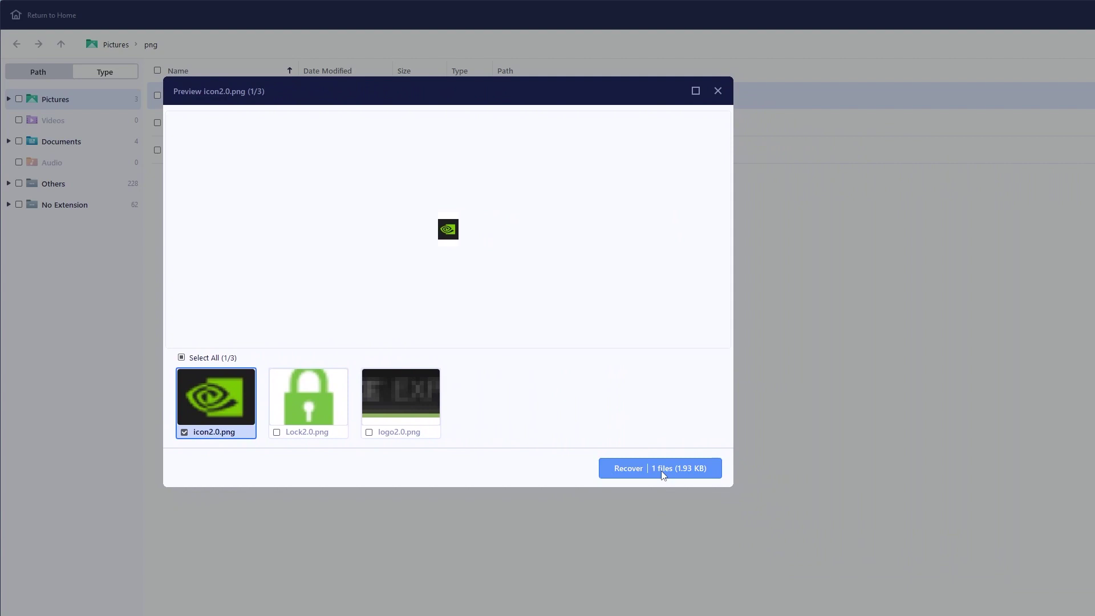
Recover icon2.0.png with USB Drive (J:) as the save destination.
click(663, 471)
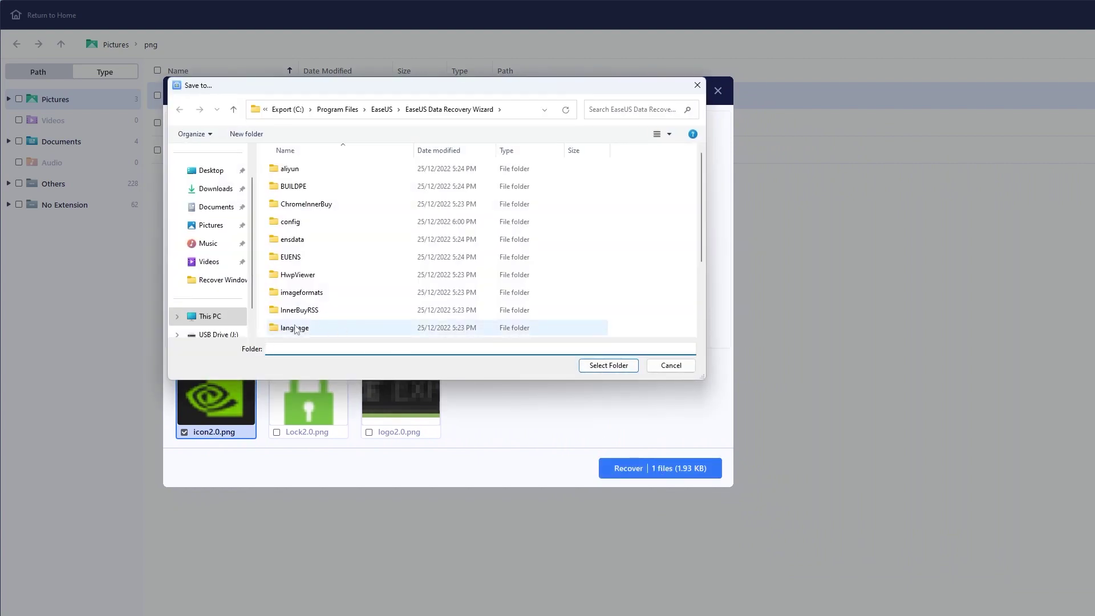
scroll(262, 262, down, 2)
scroll(219, 268, down, 1)
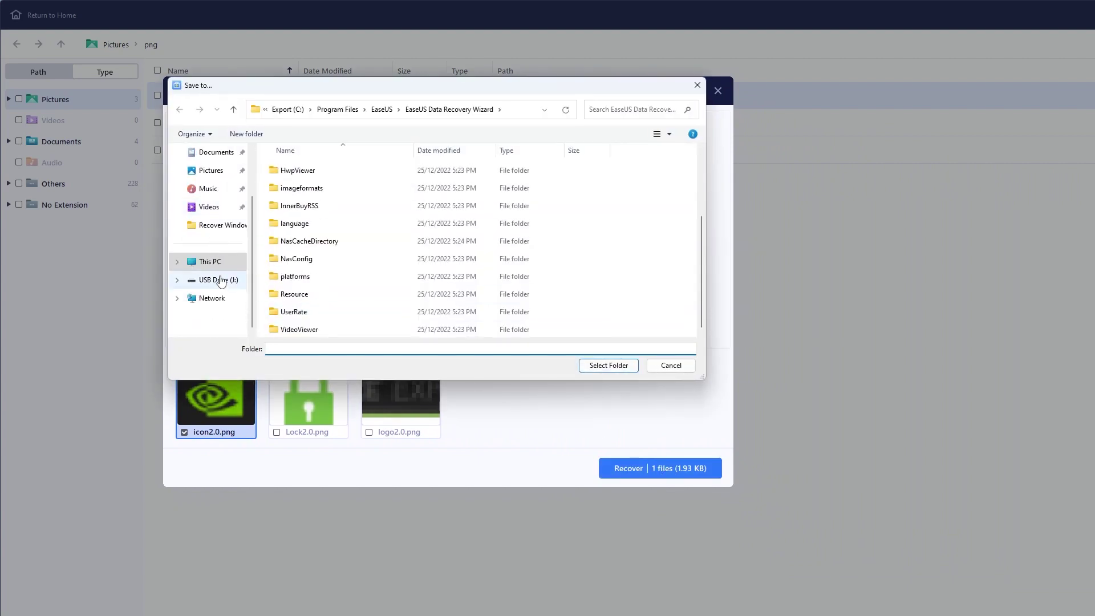
click(223, 281)
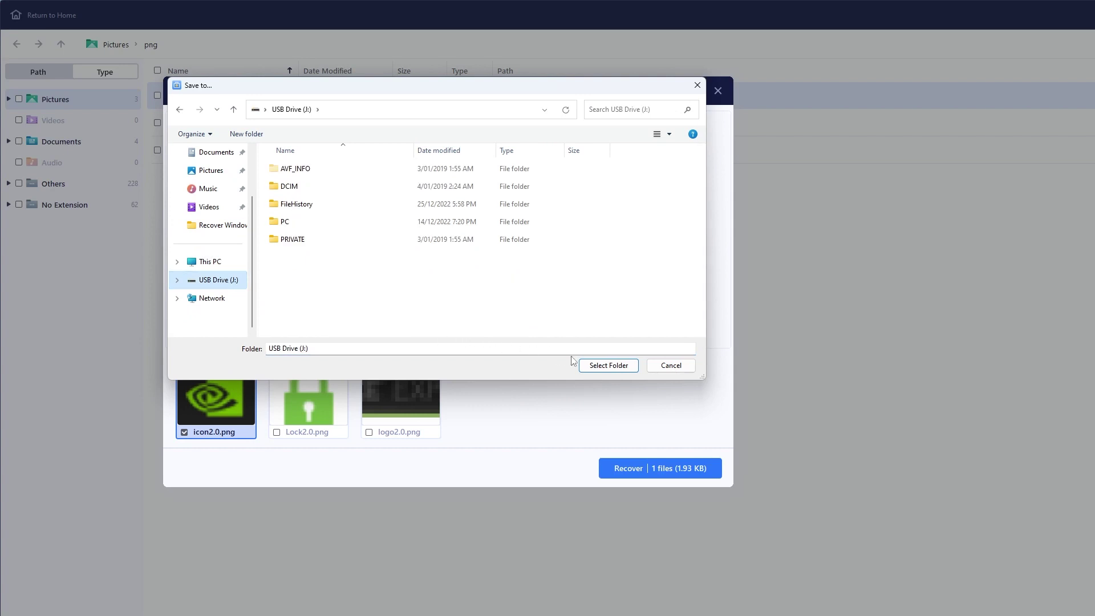
click(624, 370)
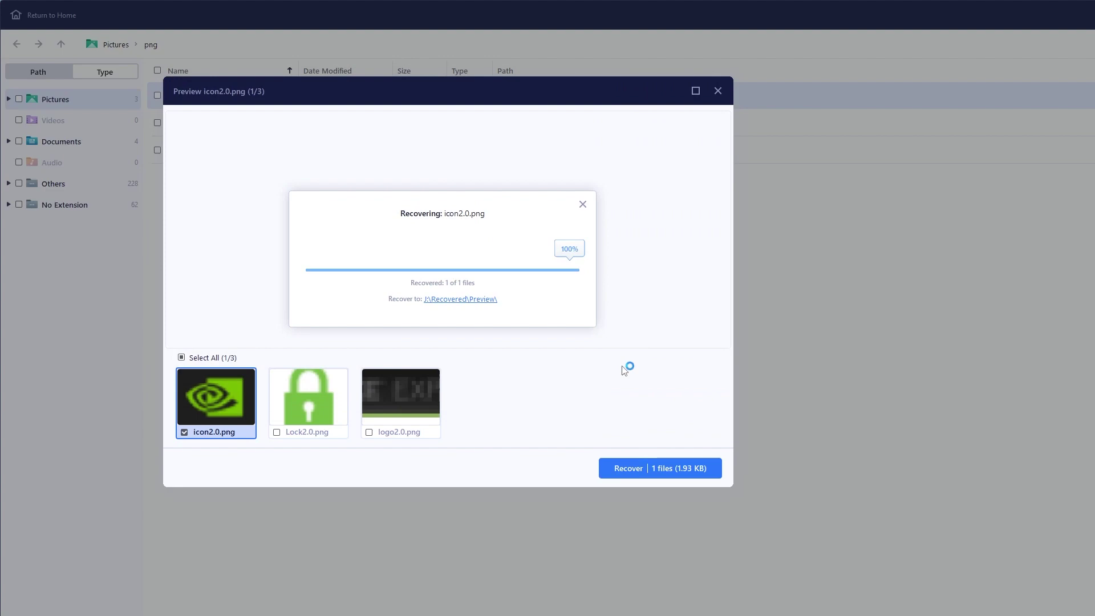